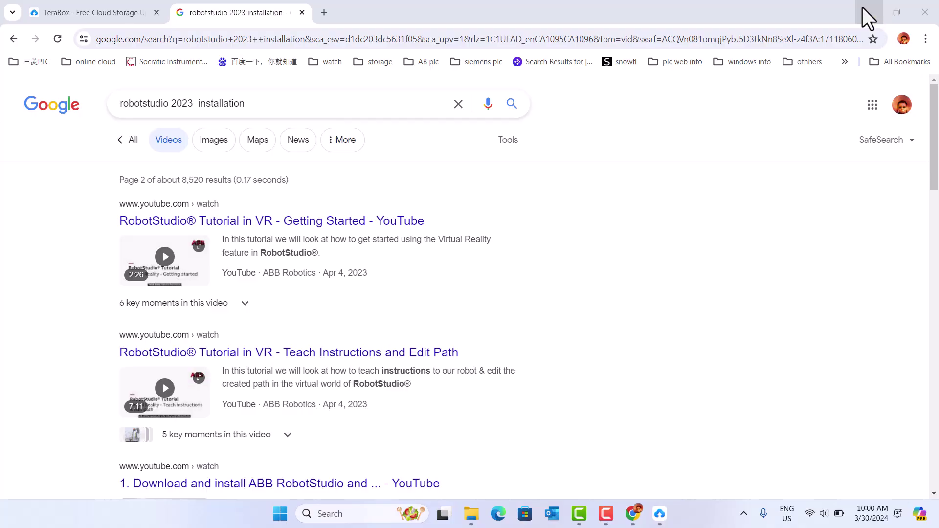
Start setup.exe from the RobotStudio subfolder of the RobotStudio_2023.2 folder on the desktop
left_click(869, 12)
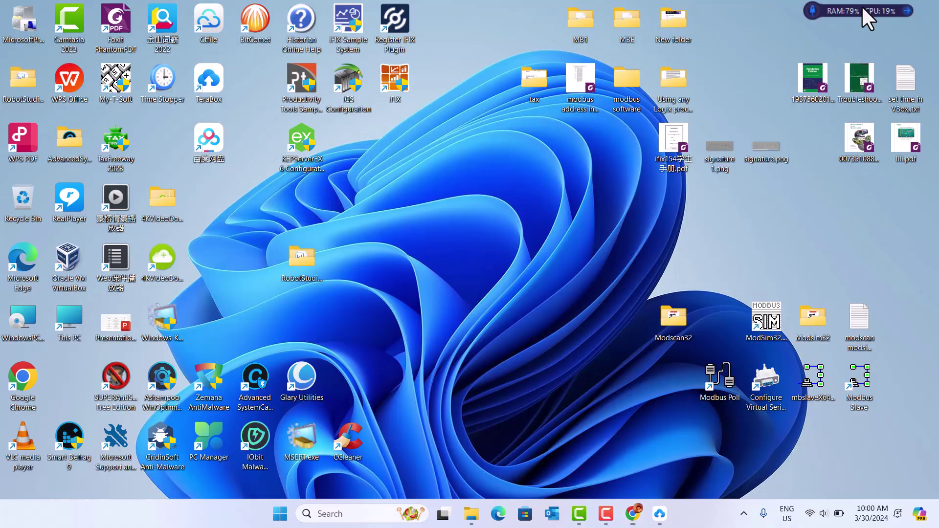
double_click(304, 268)
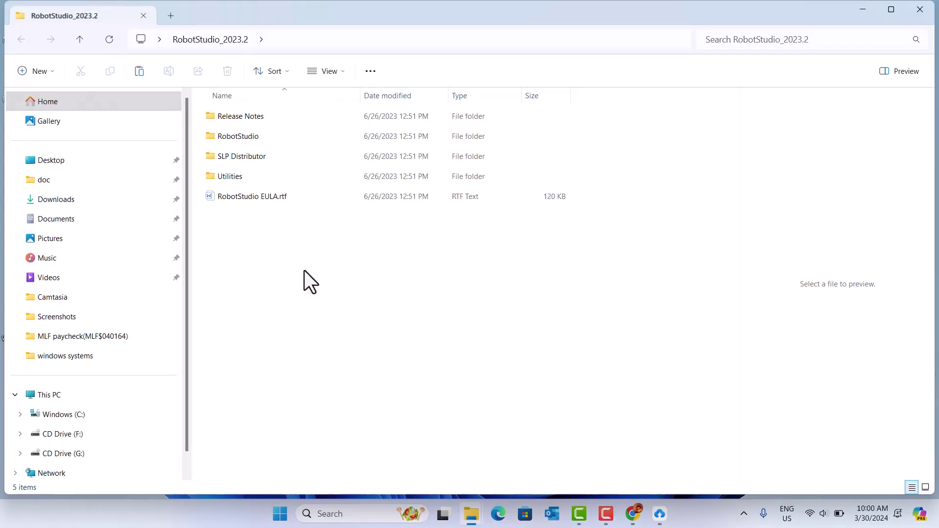
double_click(253, 137)
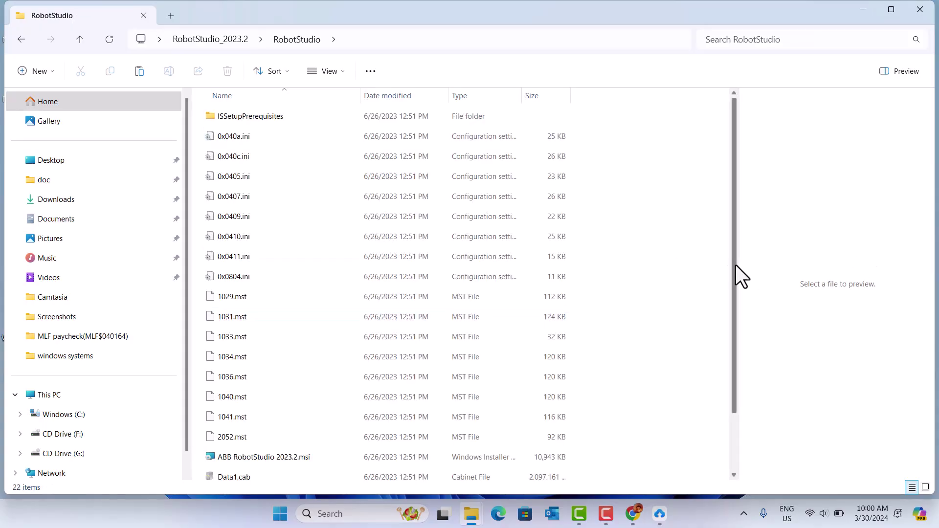
left_click_drag(736, 265, 718, 415)
left_click(238, 456)
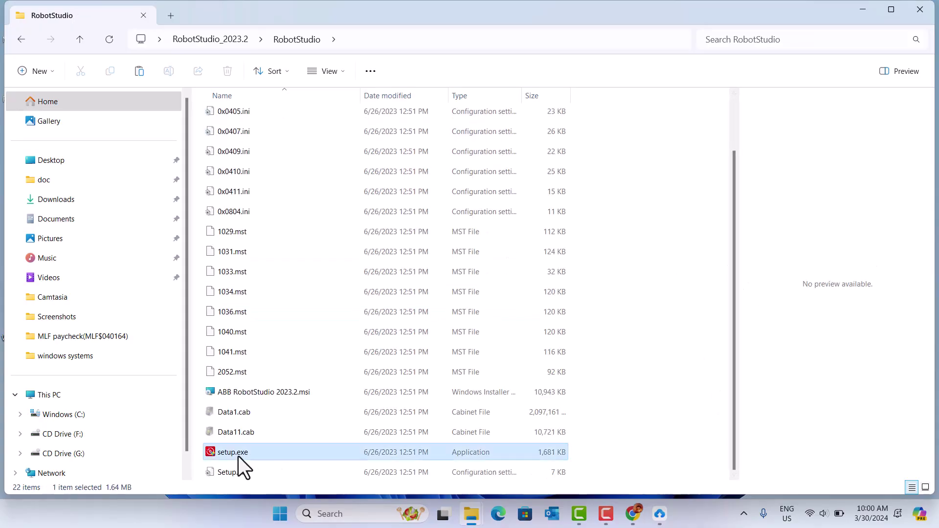
right_click(238, 457)
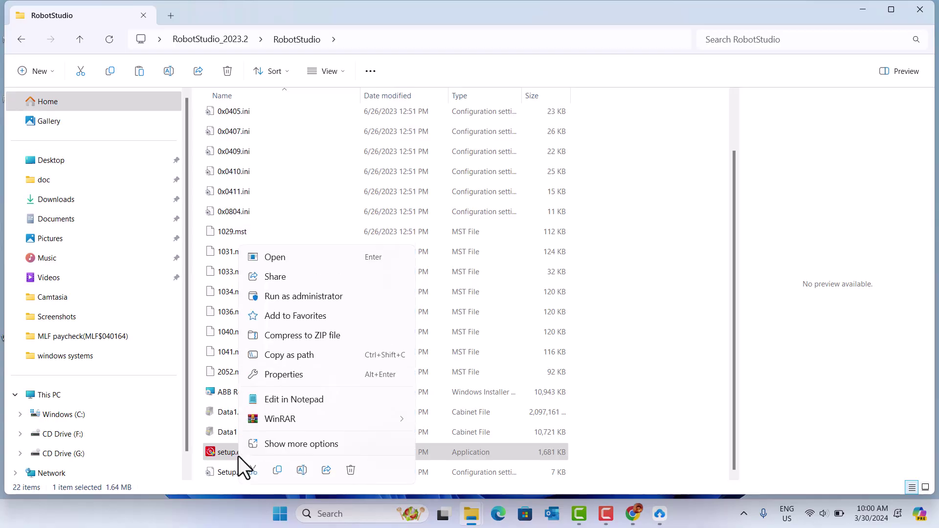
key("Return")
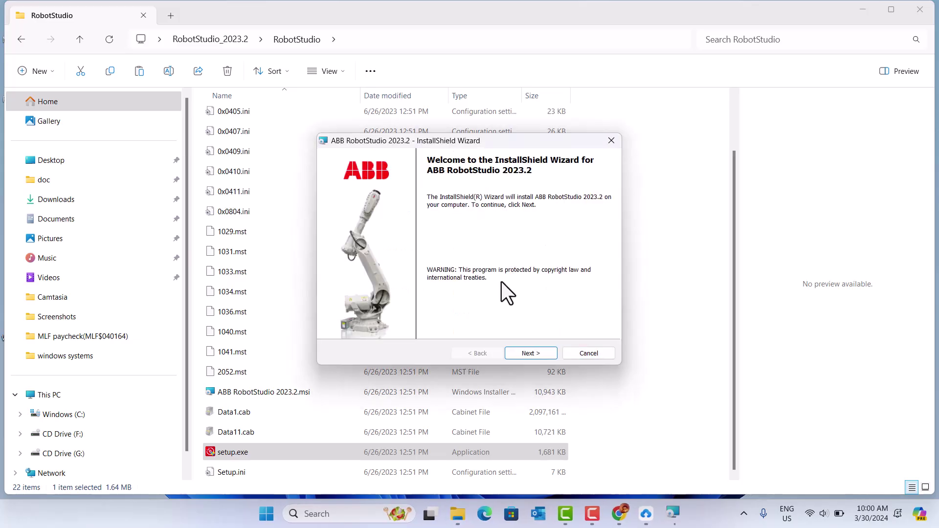
Accept the license agreement and privacy statement, keeping the default destination folder for ABB RobotStudio 2023.2
left_click(539, 354)
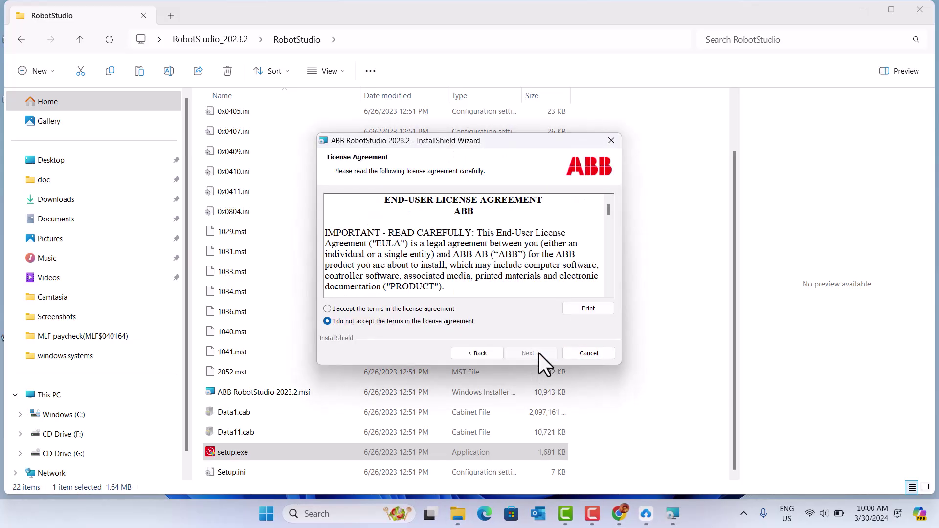
left_click(353, 312)
left_click(534, 354)
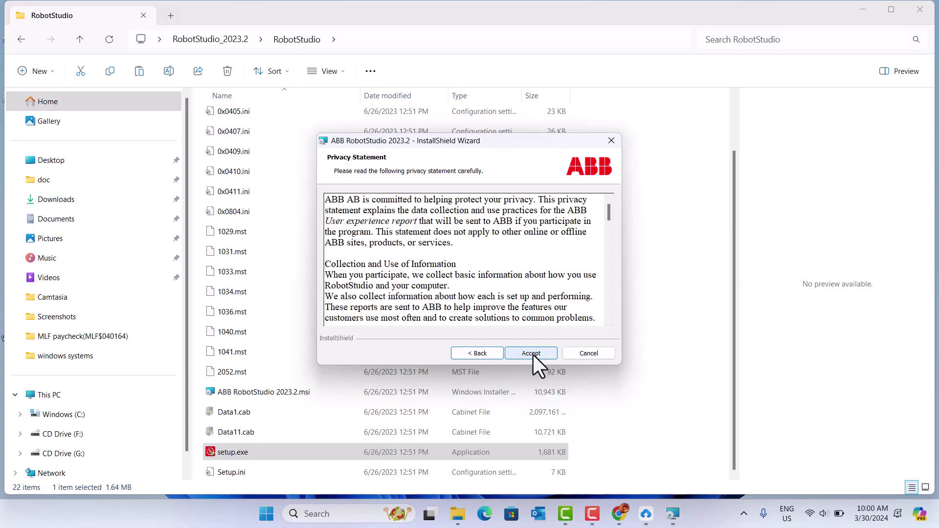
left_click(533, 354)
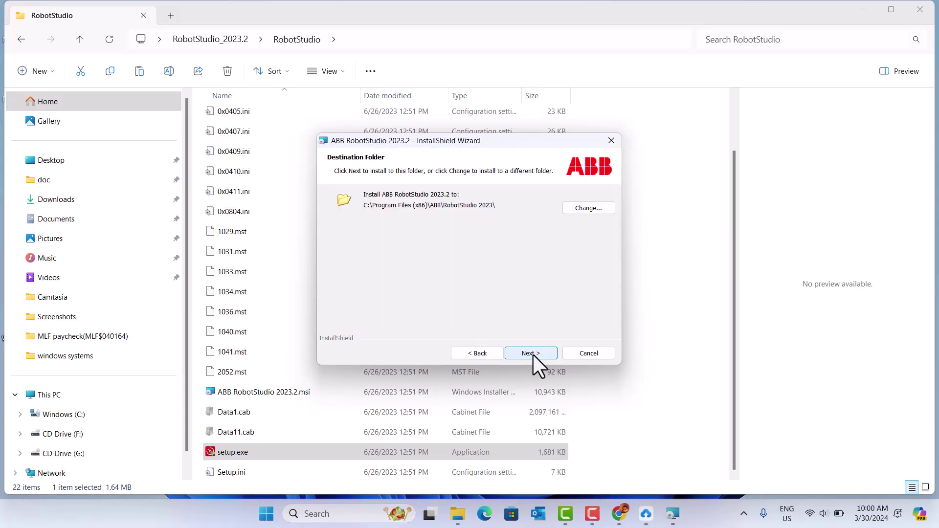
left_click(533, 354)
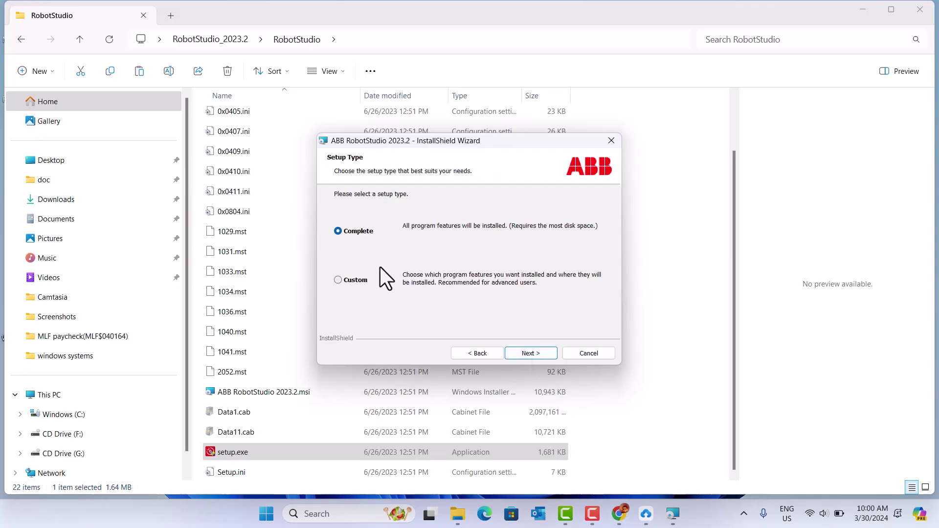
left_click(354, 280)
left_click(536, 354)
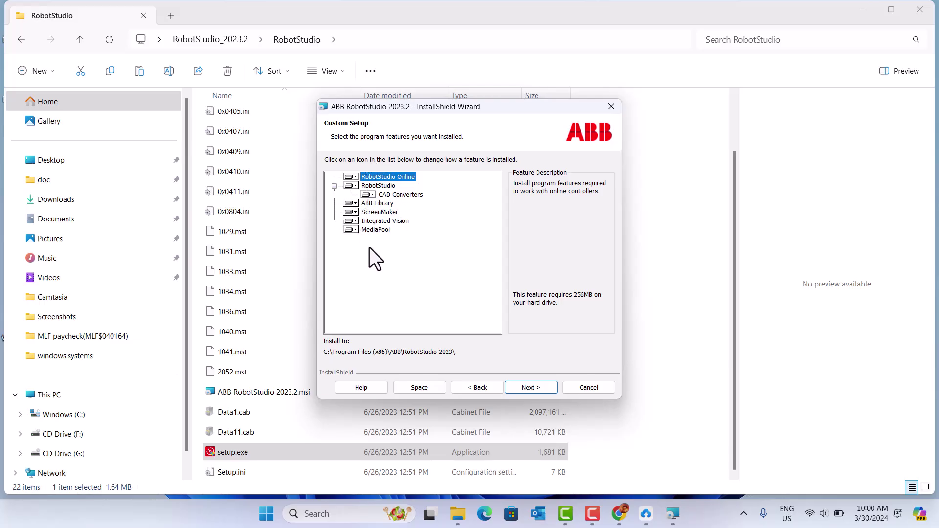
left_click(474, 387)
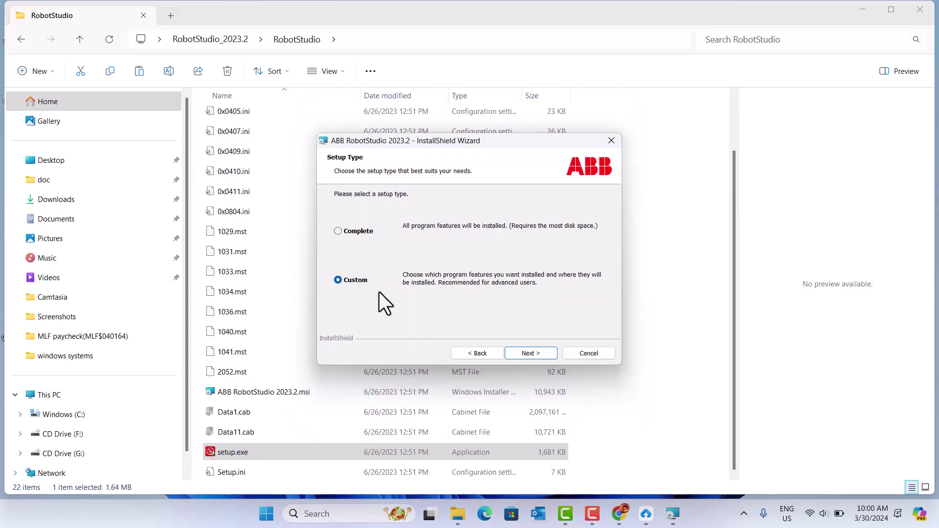
Install ABB RobotStudio 2023.2 with the Complete setup type and finish the wizard
left_click(338, 230)
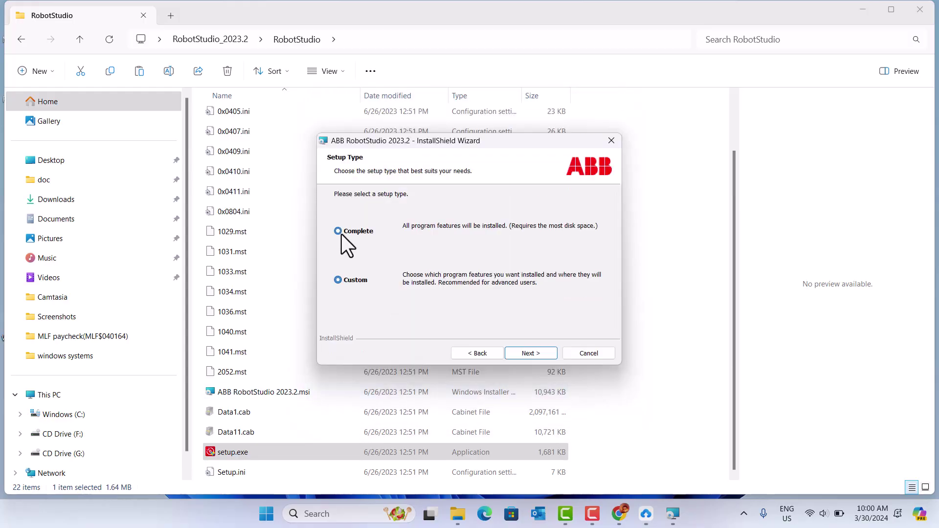
left_click(533, 353)
left_click(533, 357)
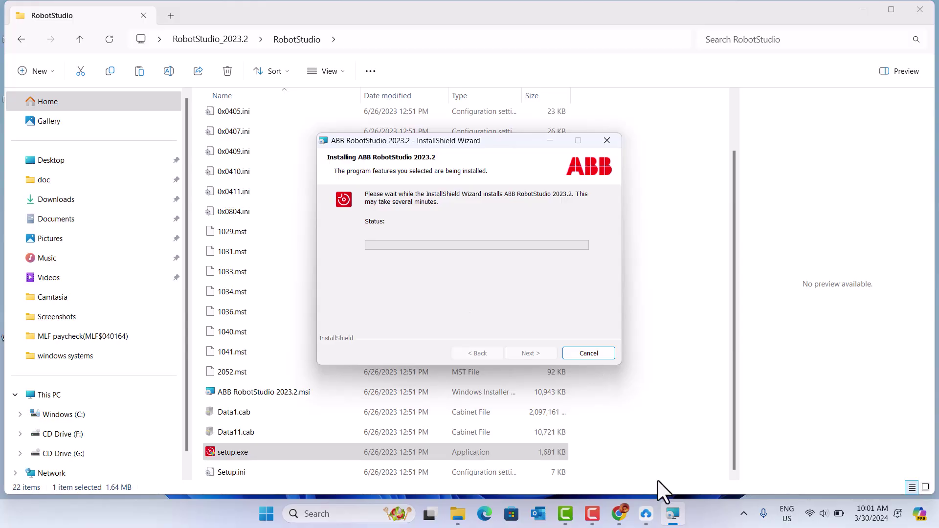
mouse_move(674, 522)
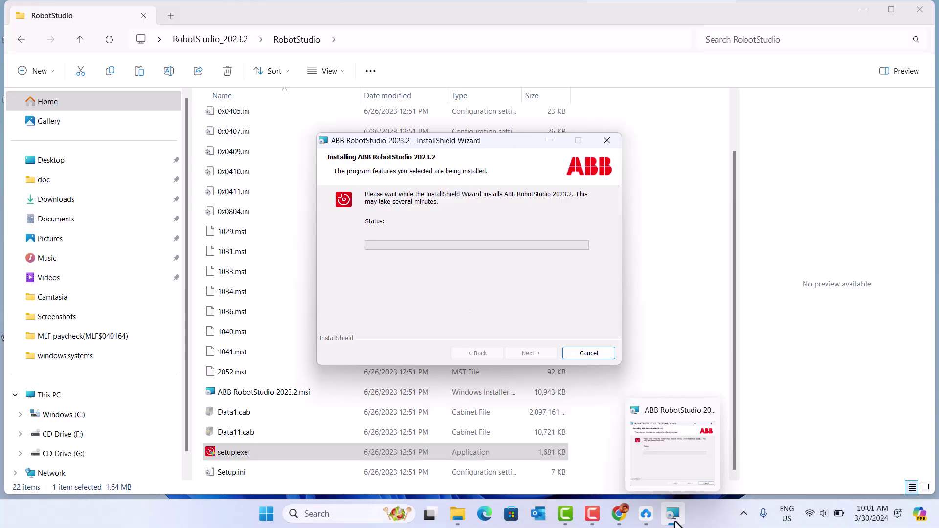
mouse_move(620, 518)
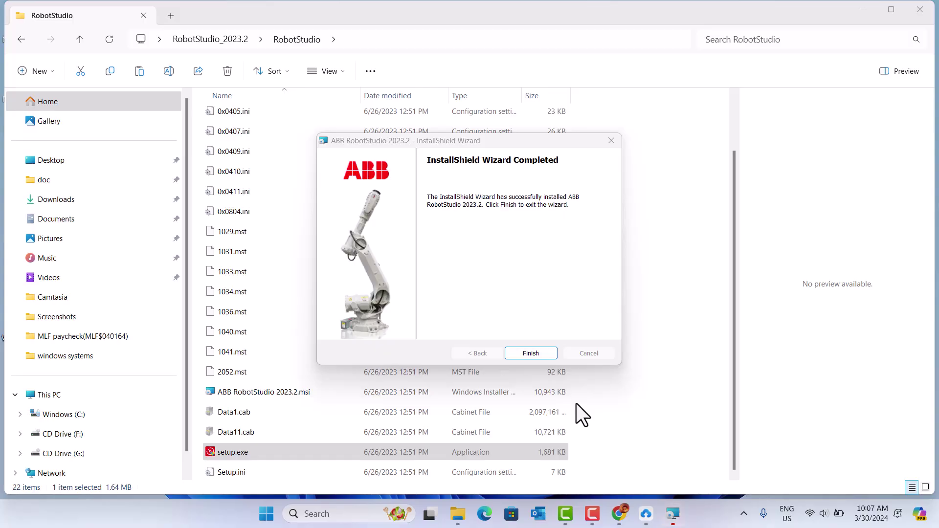
left_click(533, 357)
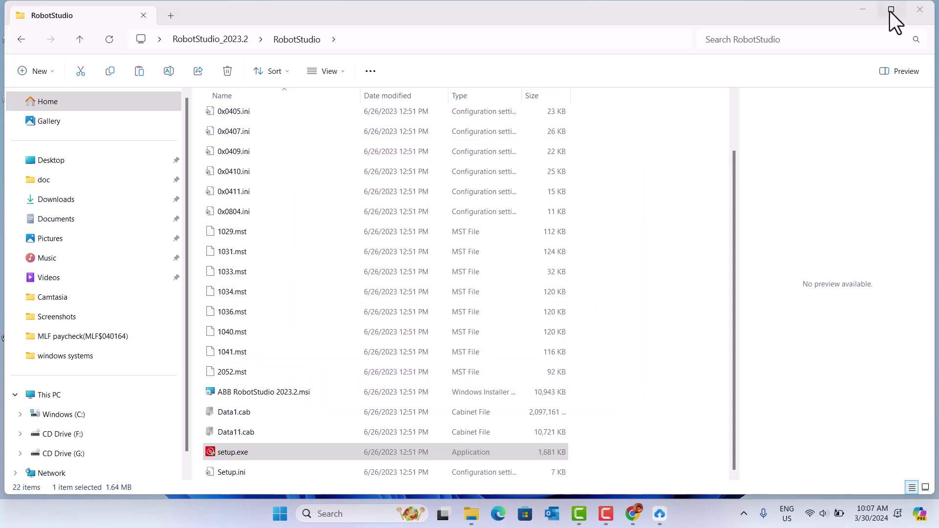
Close the installation folder and move the RobotStudio 2023 shortcut beside the RobotStudio_2023.2 folder on the desktop
left_click(915, 9)
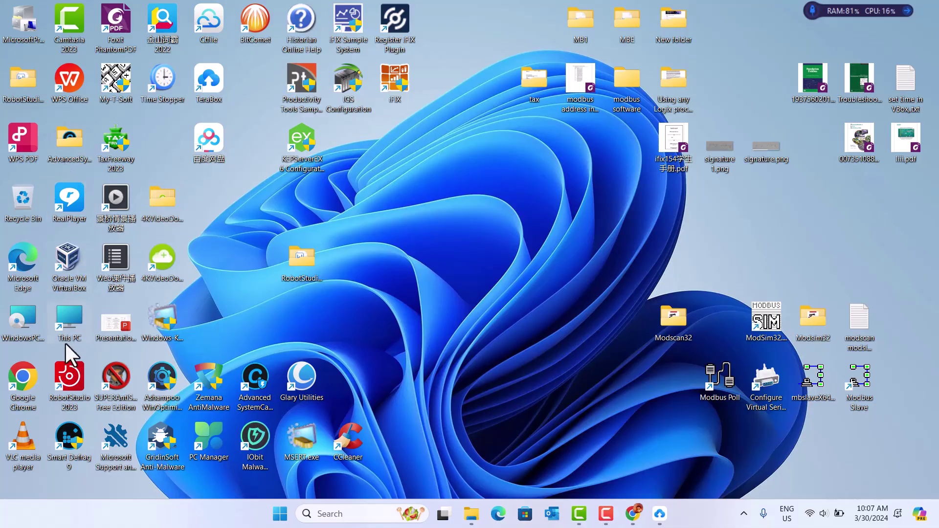
left_click_drag(70, 370, 248, 229)
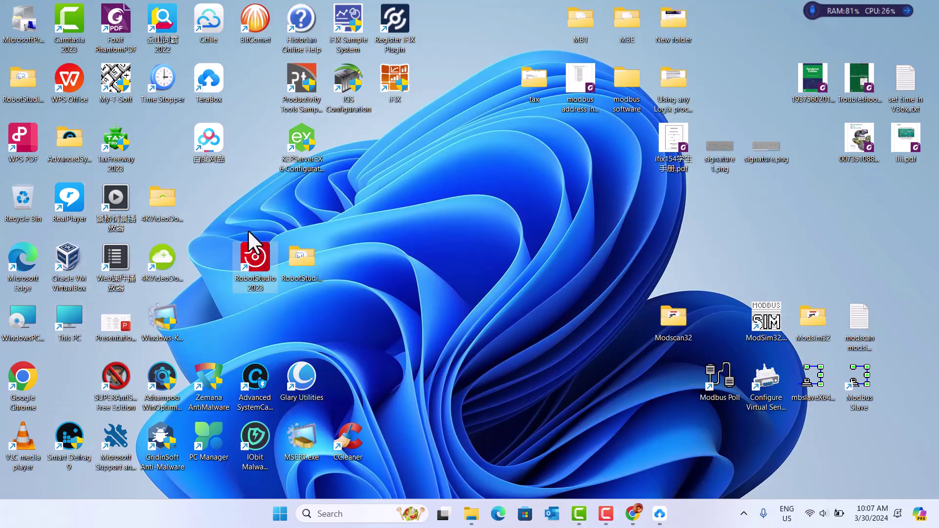
Launch RobotStudio 2023, skip the offered update and maximize its window
double_click(258, 271)
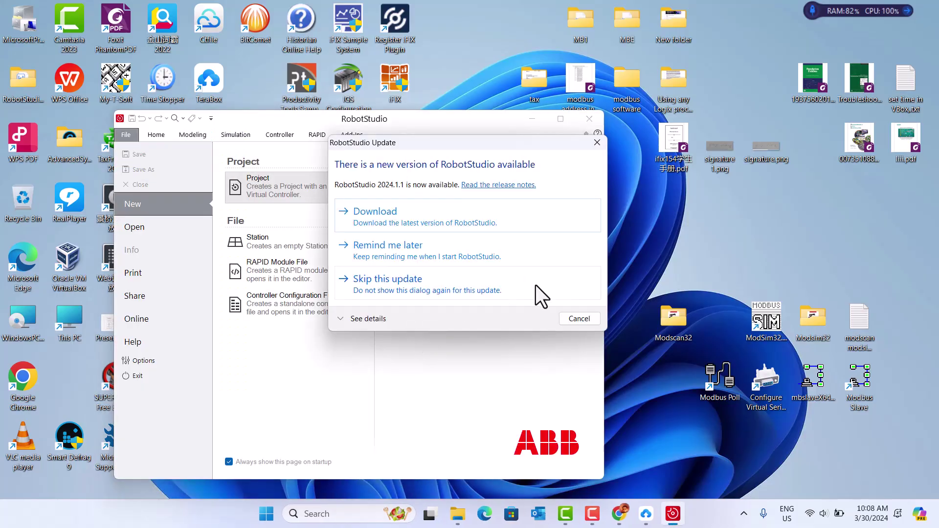
left_click(414, 284)
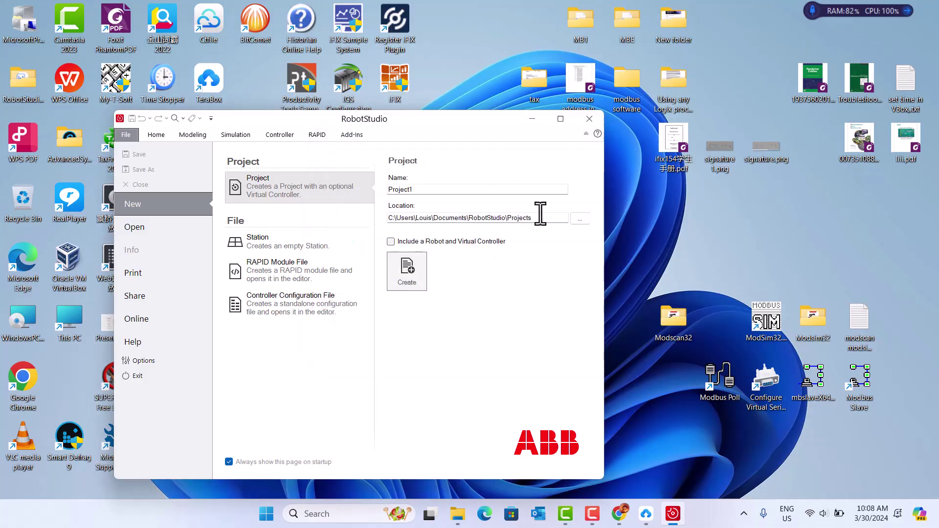
left_click(562, 126)
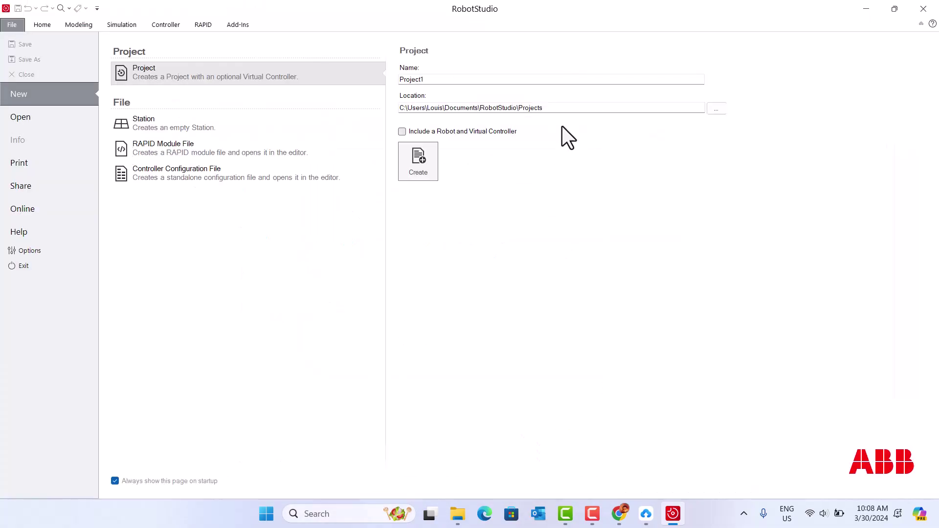
Create an empty station and add the IRB1660ID_4_155__03 robot from the ABB Library
left_click(166, 122)
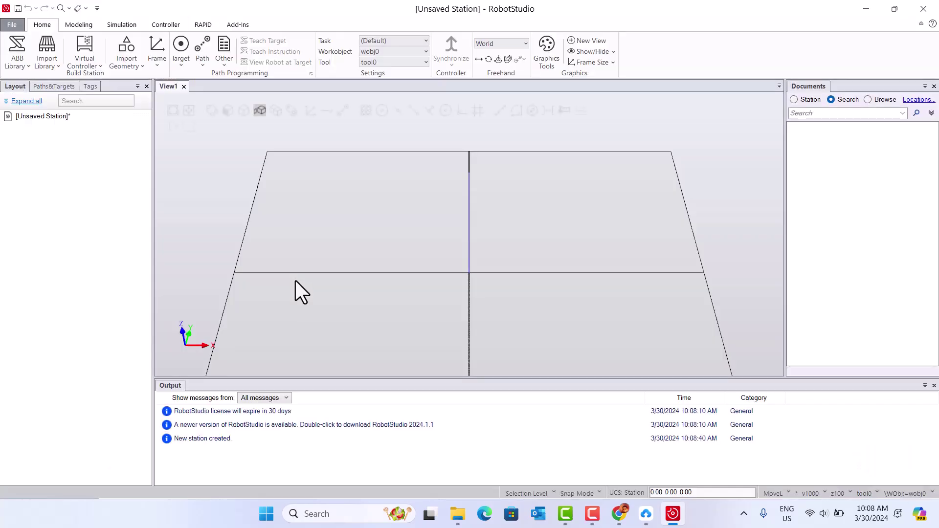
left_click(22, 63)
left_click(218, 228)
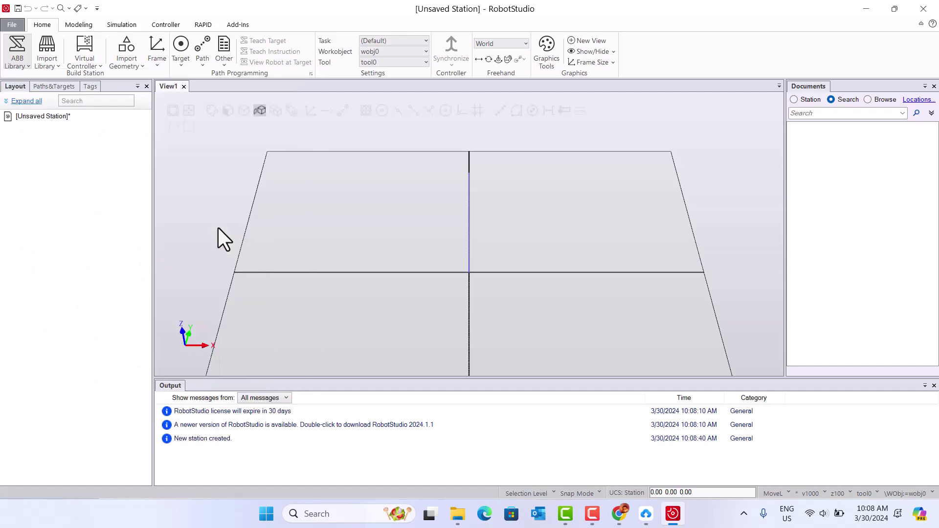
left_click(505, 313)
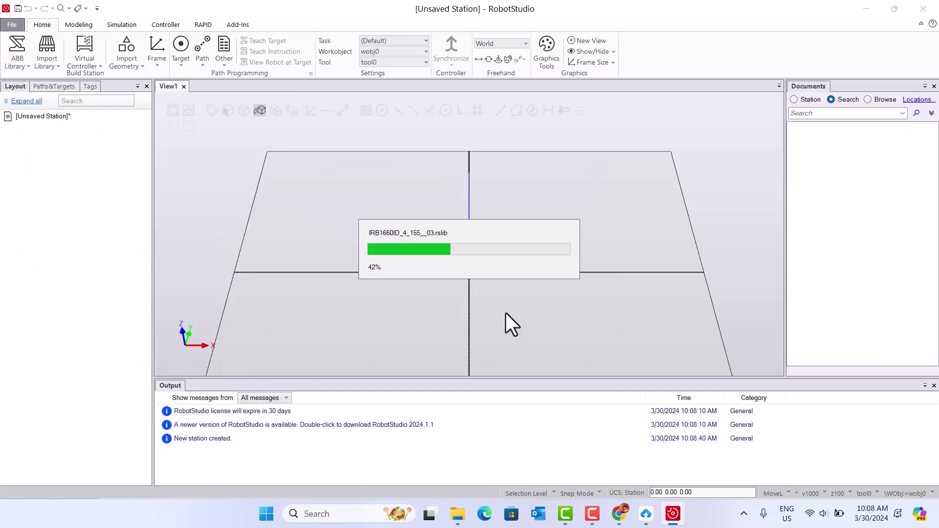
left_click(346, 295)
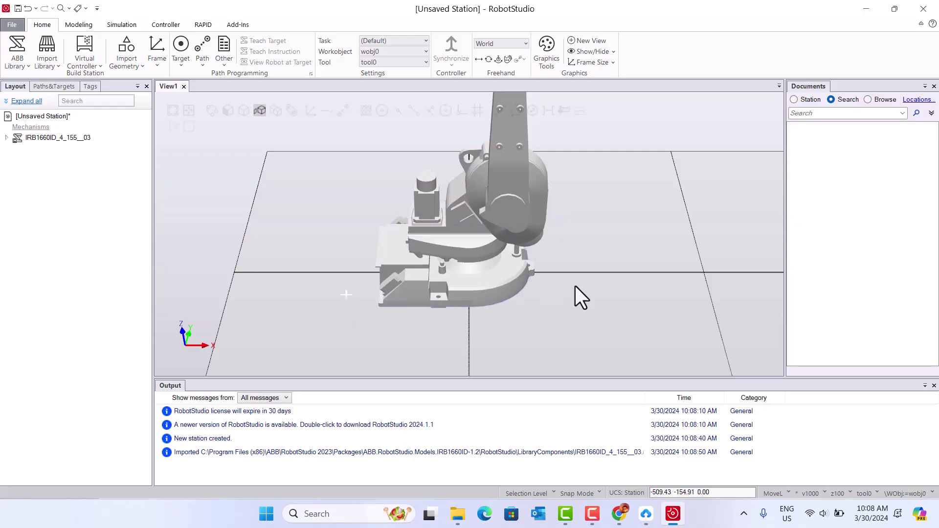
right_click_drag(577, 297, 544, 349, "ctrl")
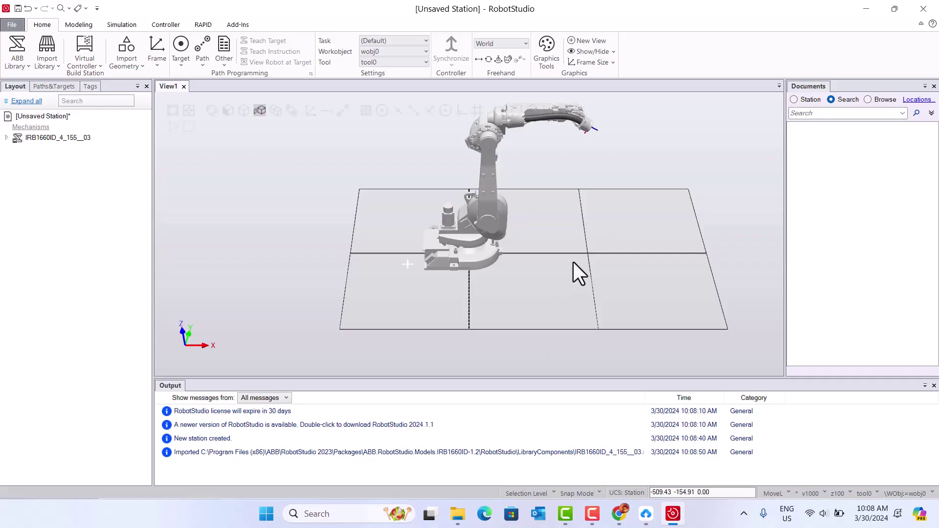
right_click_drag(579, 272, 552, 274, "ctrl")
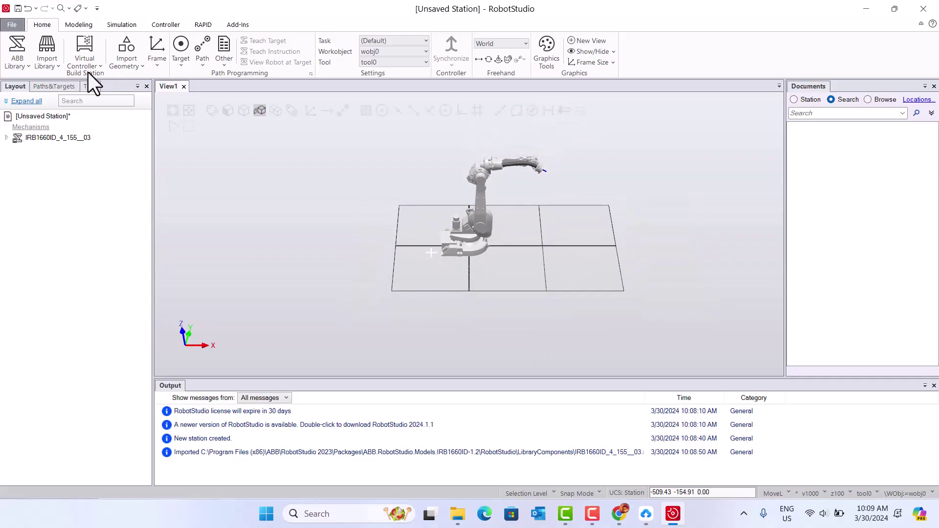
left_click(166, 23)
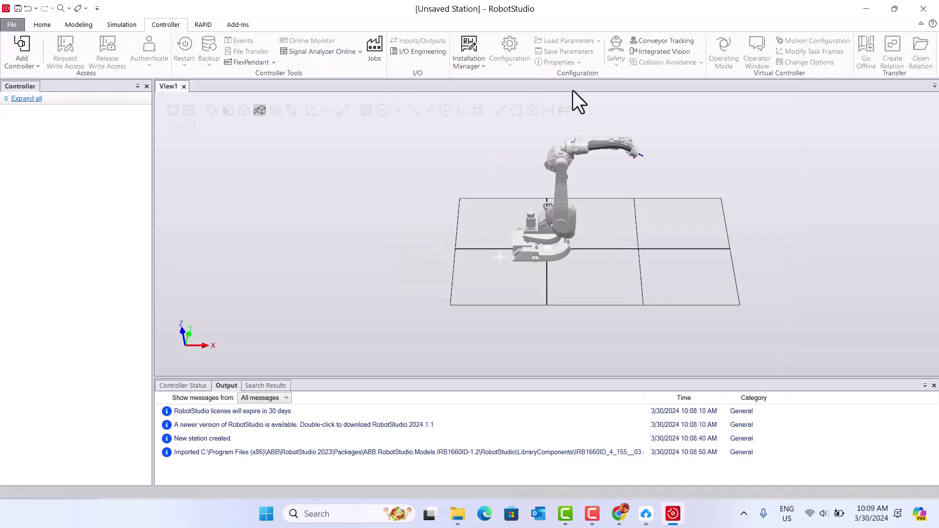
left_click(262, 63)
left_click(305, 263)
left_click(42, 25)
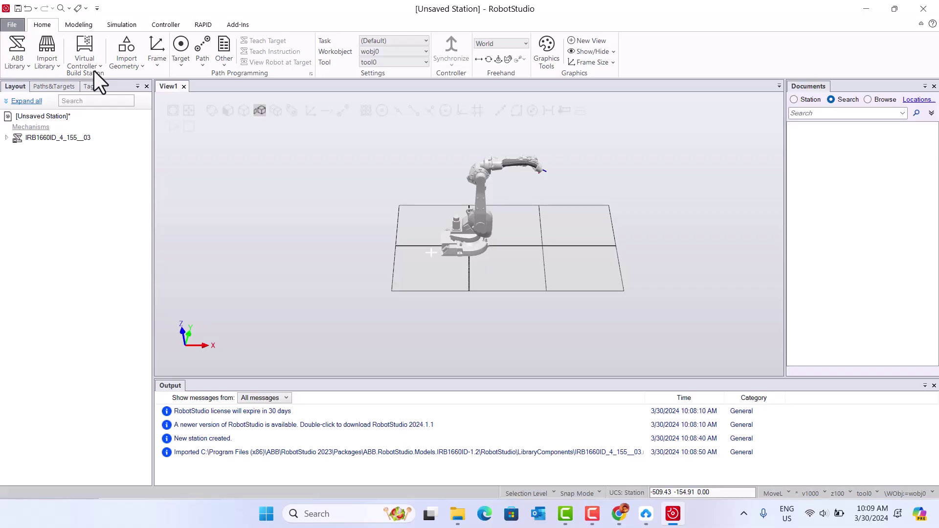
Create a virtual controller from the layout for the IRB1660ID robot with RobotWare 6.15.06.00, keeping the default name, location and options
left_click(97, 63)
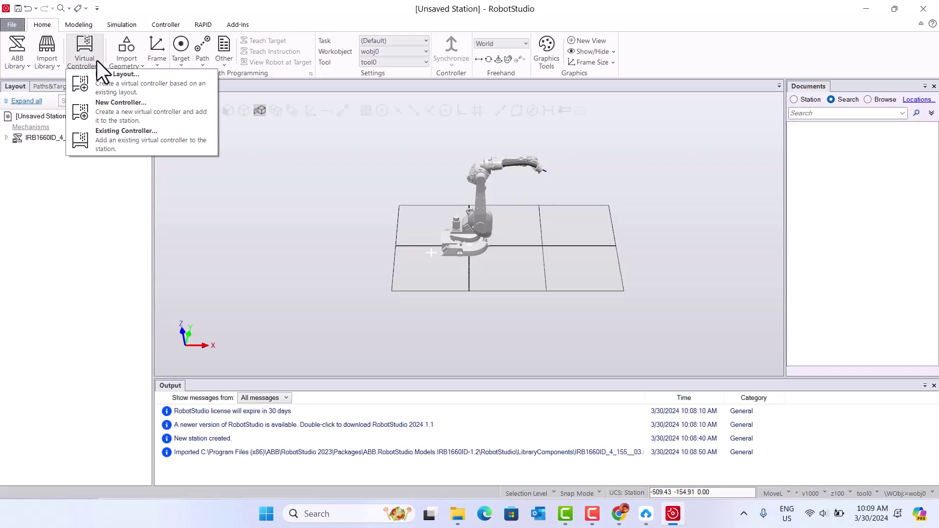
left_click(118, 81)
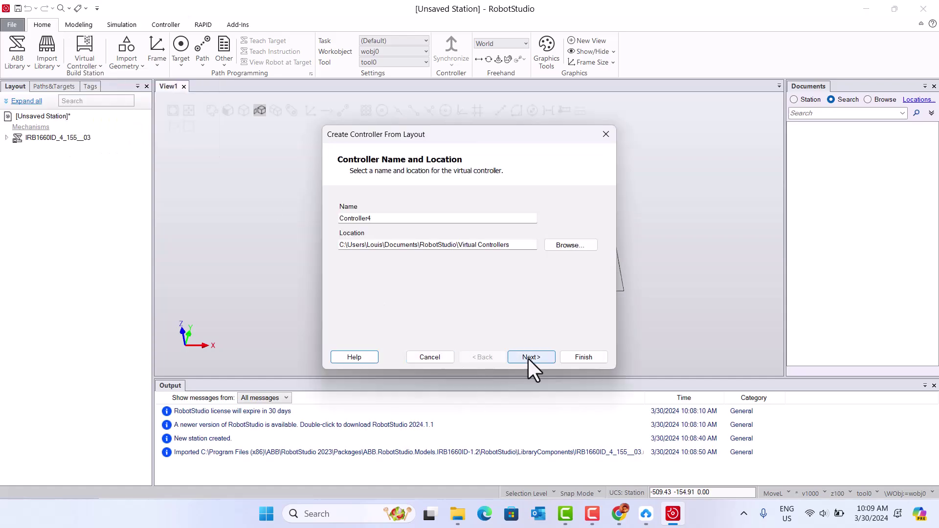
left_click(532, 359)
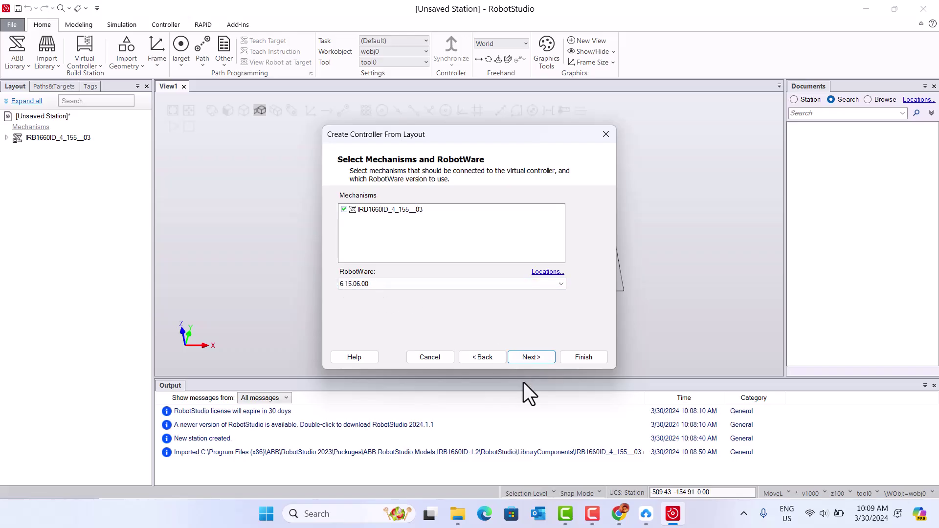
left_click(530, 357)
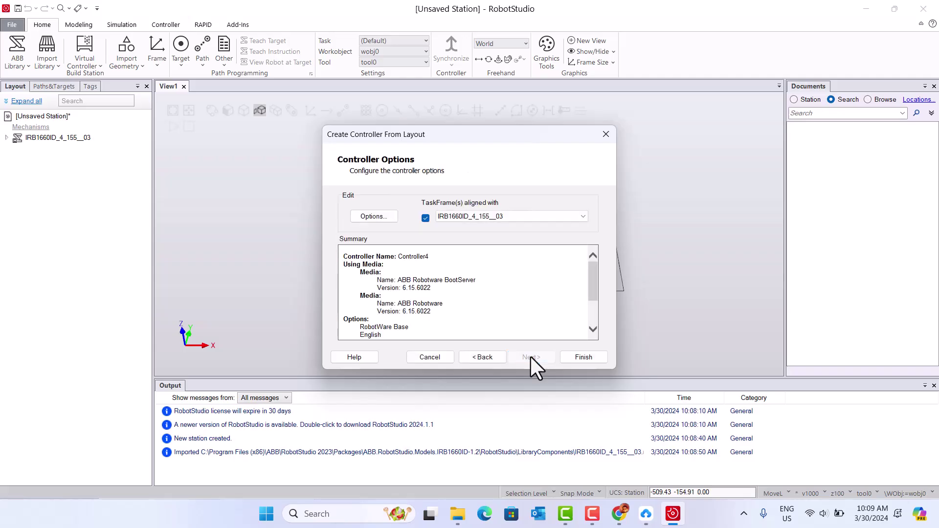
left_click(582, 358)
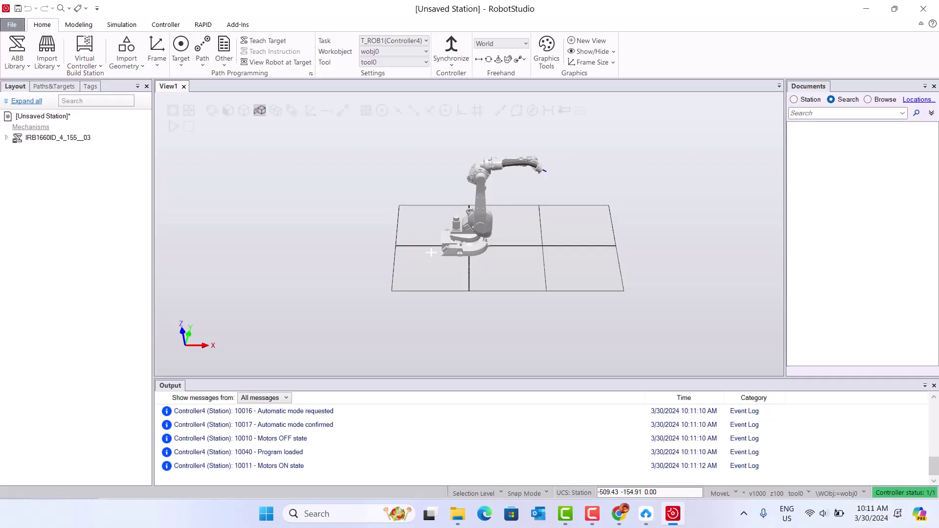
Start the IRC5 virtual FlexPendant, view its Jogging page and close the pendant
left_click(162, 23)
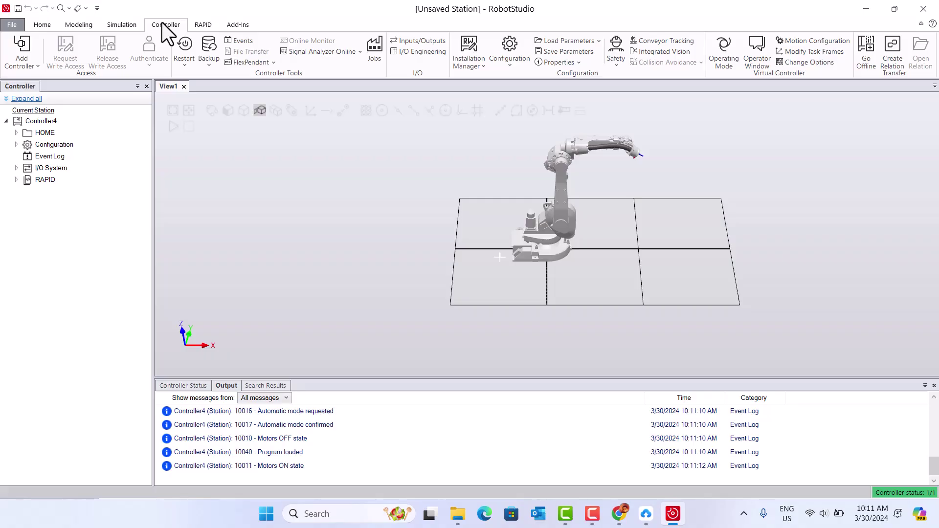
left_click(274, 64)
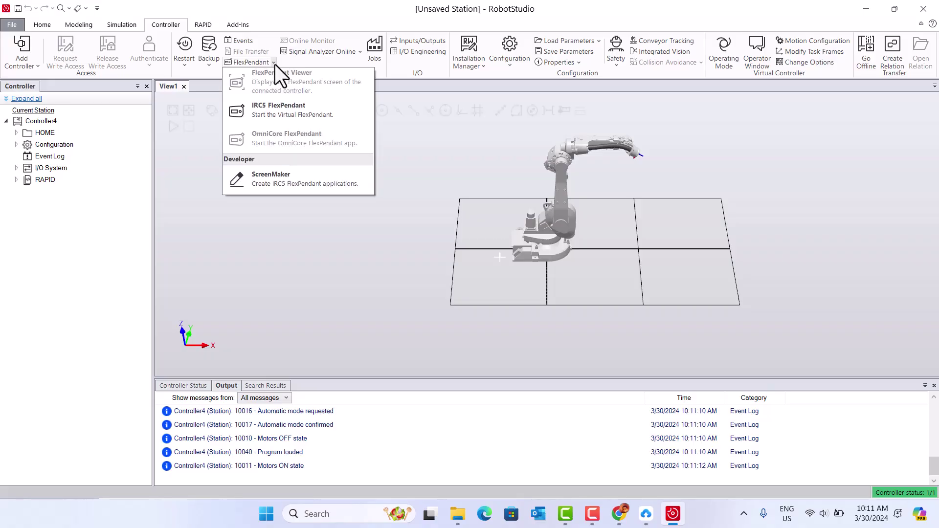
left_click(285, 110)
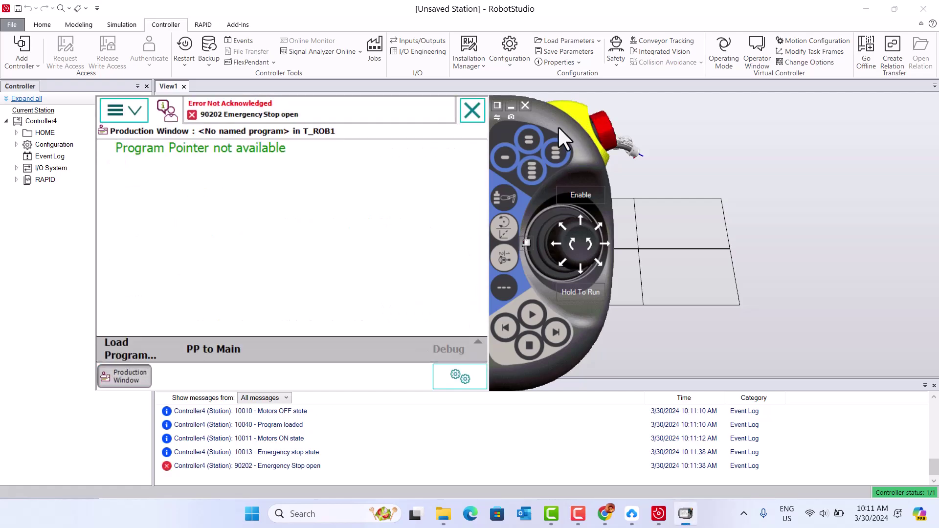
left_click_drag(558, 125, 503, 122)
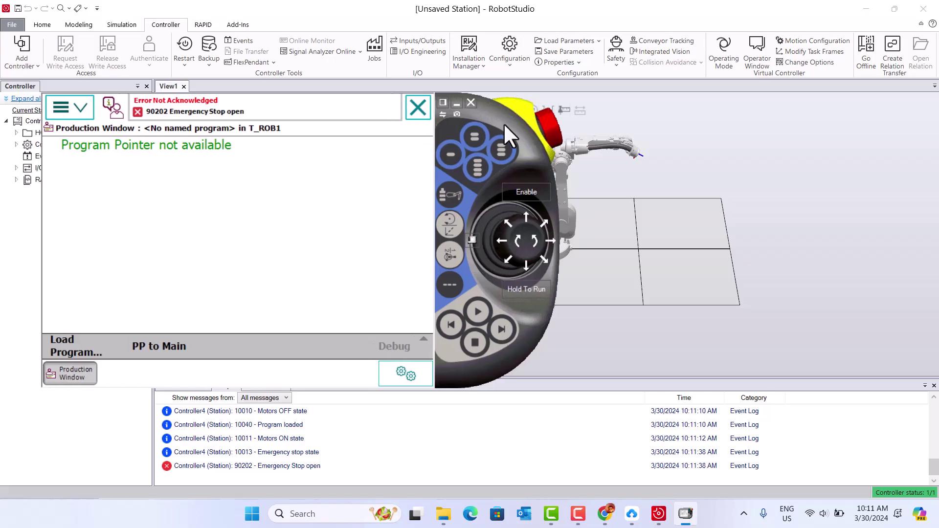
left_click(73, 108)
left_click(98, 196)
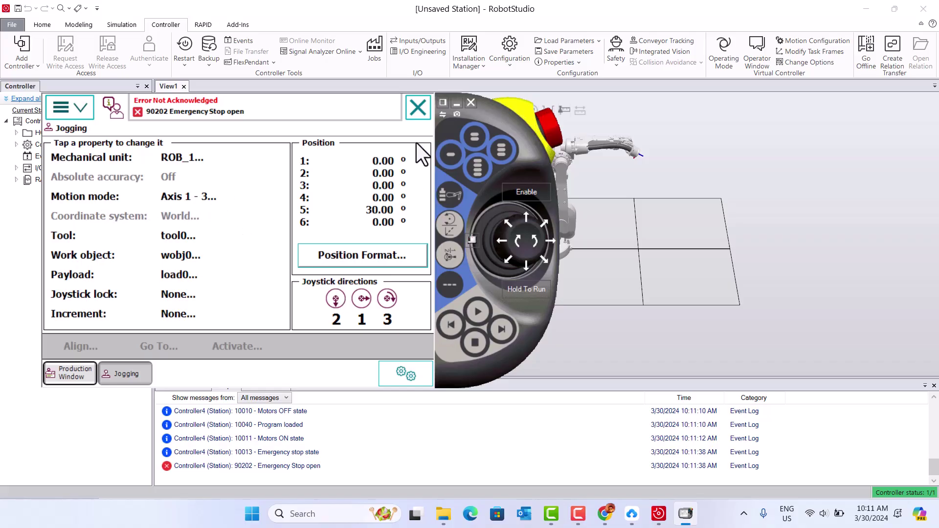
left_click(469, 103)
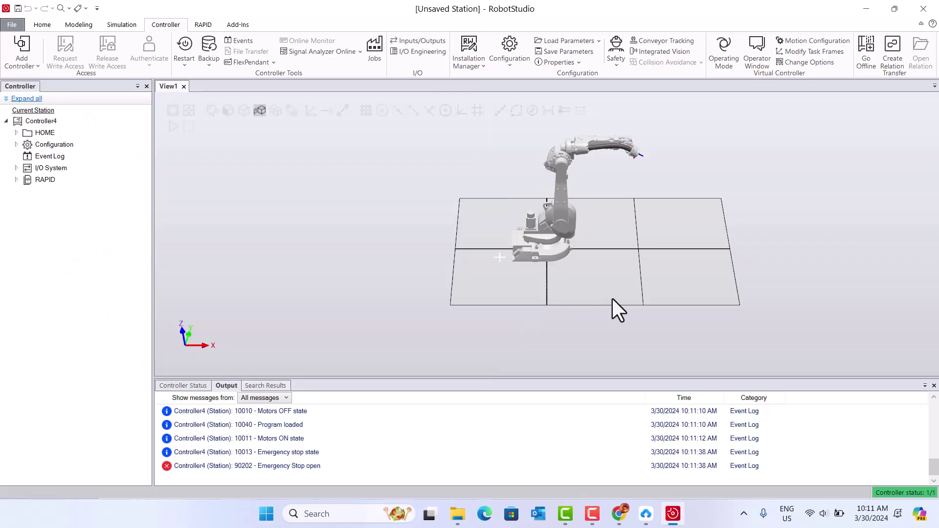
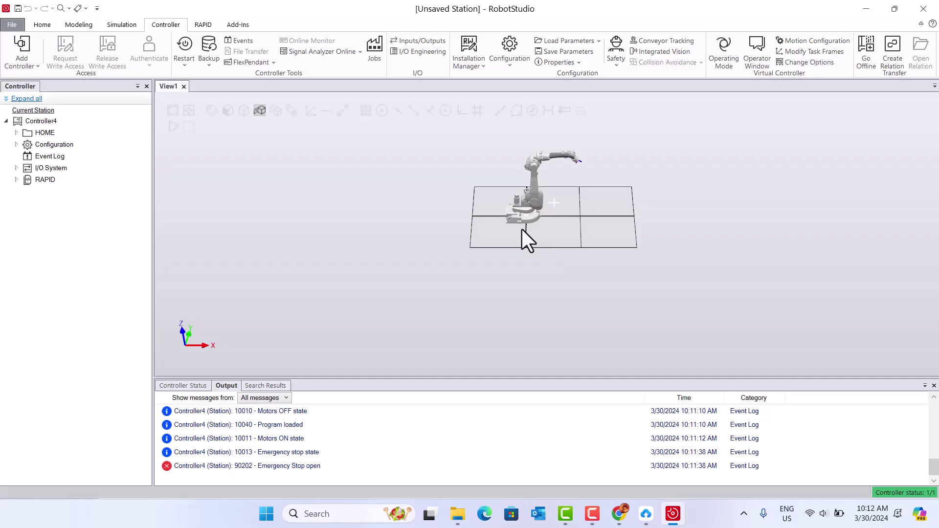
Select the robot's PartLink2 and move the TCP freehand along the world axes, pulling the arm back and down
mouse_move(521, 230)
left_mouse_down("ctrl+shift")
mouse_move(480, 237)
mouse_move(444, 203)
mouse_move(549, 210)
mouse_move(497, 233)
mouse_move(554, 228)
mouse_move(511, 215)
mouse_move(535, 218)
mouse_move(523, 224)
left_mouse_up("ctrl+shift")
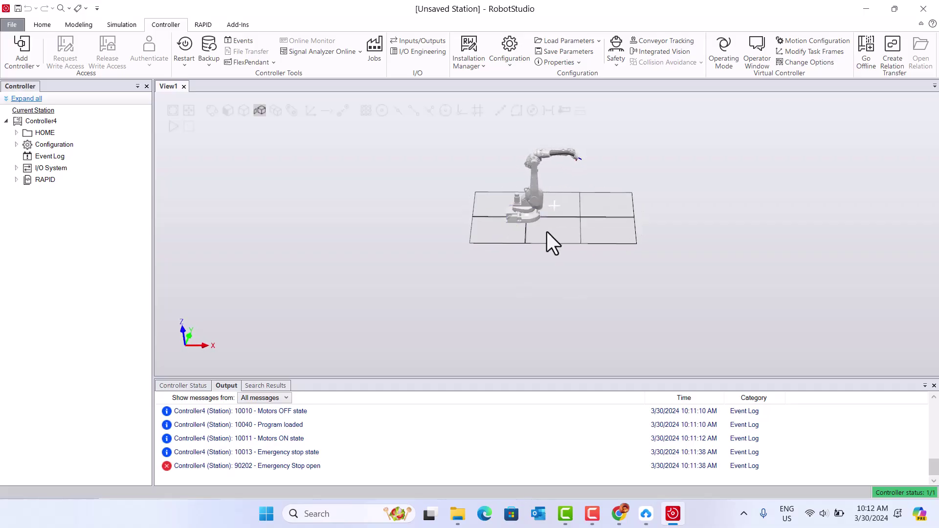
right_click_drag(547, 232, 594, 175, "ctrl")
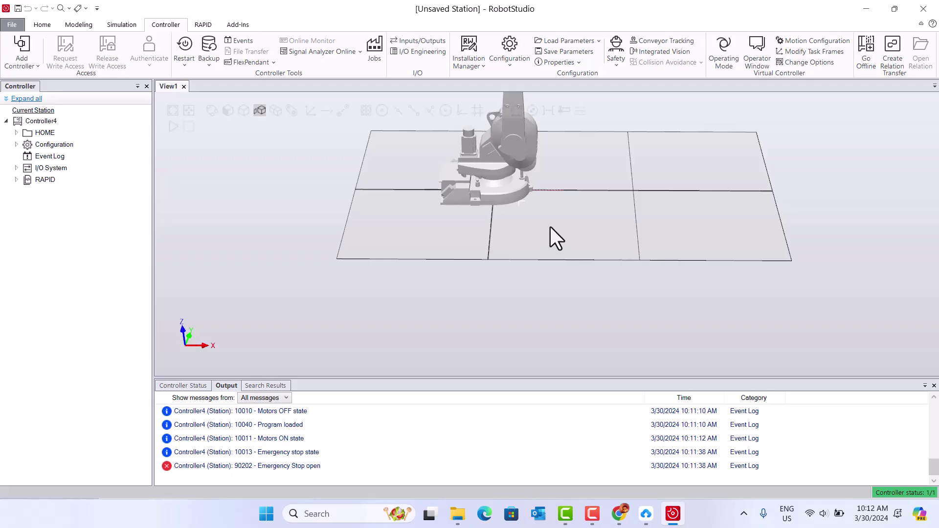
left_click_drag(591, 227, 564, 260, "ctrl")
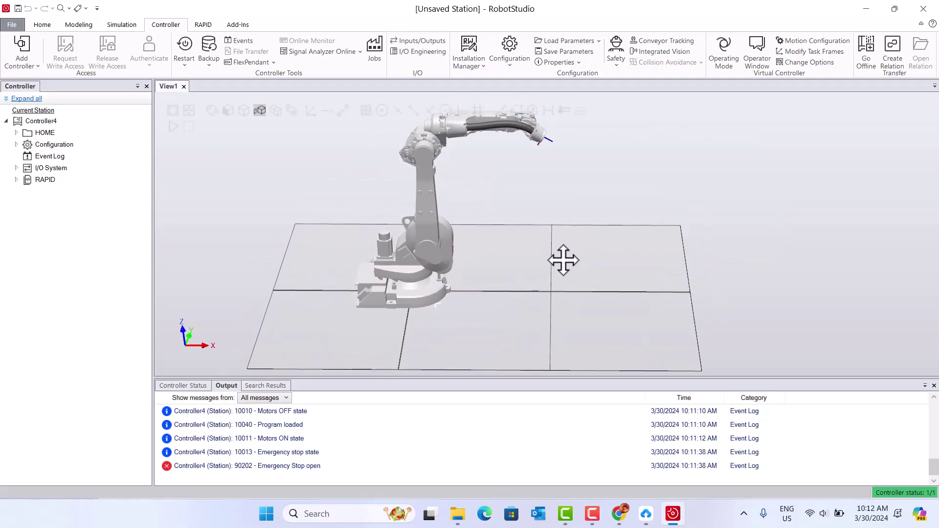
left_click(40, 25)
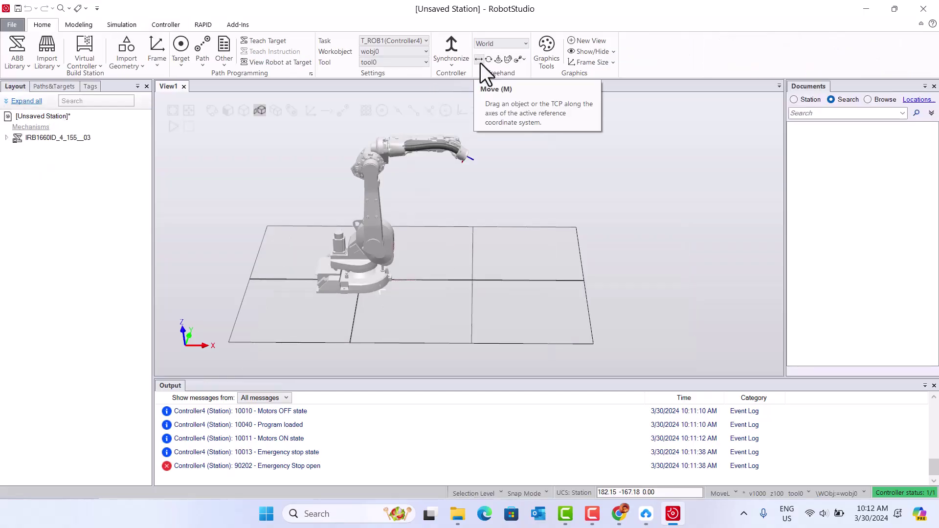
left_click(371, 219)
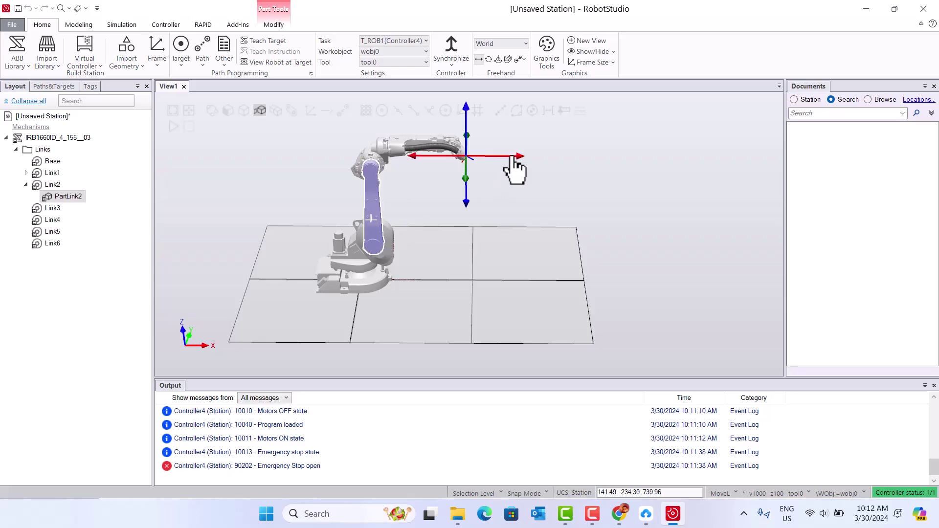
left_click_drag(512, 155, 459, 247)
left_click_drag(409, 188, 447, 172)
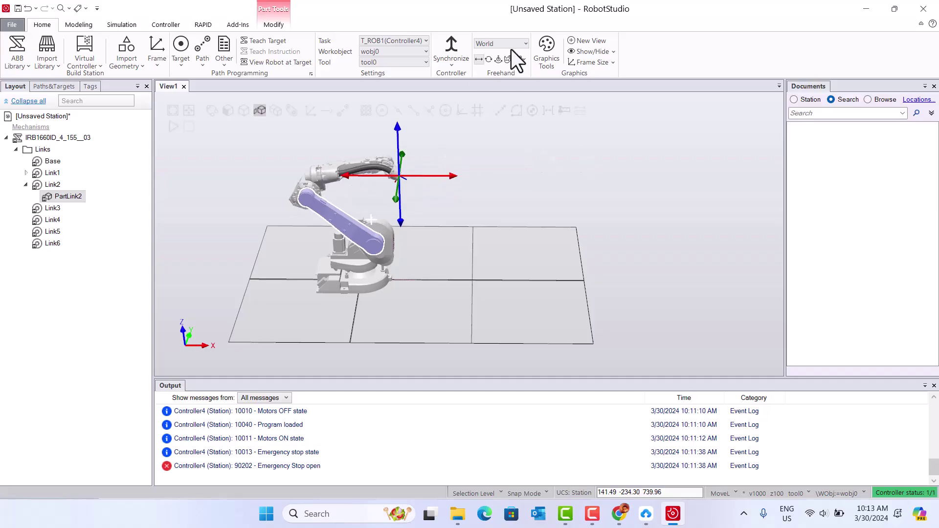
Repose the robot freehand with the move and joint-jog tools, swinging the arm forward and lowering the wrist towards the floor
left_click(488, 59)
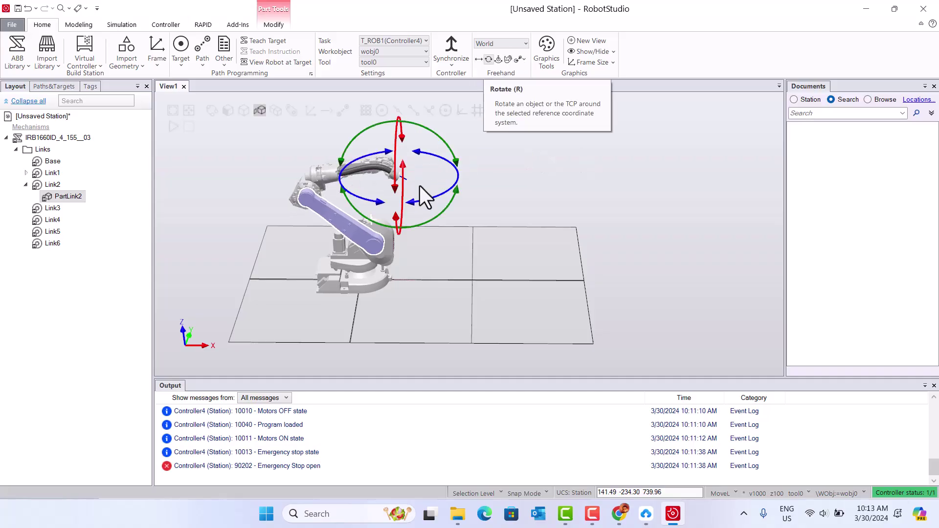
left_click(446, 194)
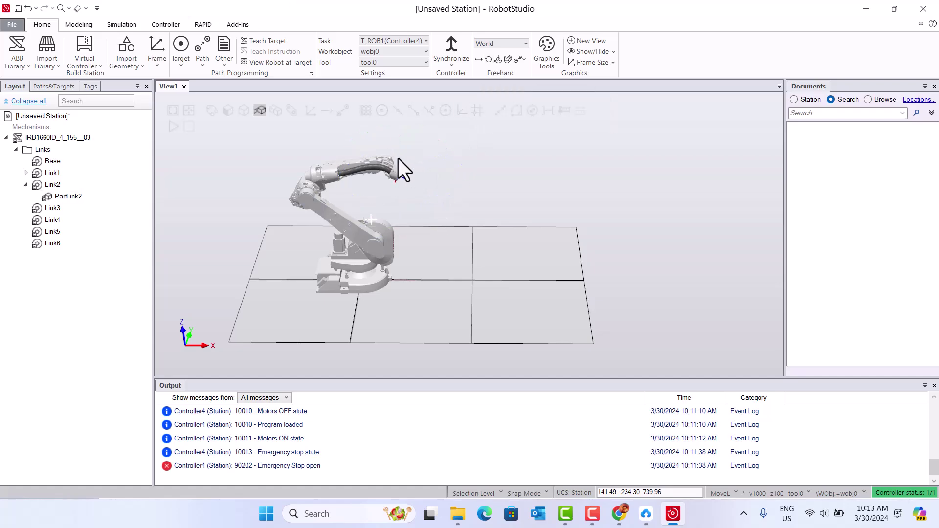
left_click(394, 175)
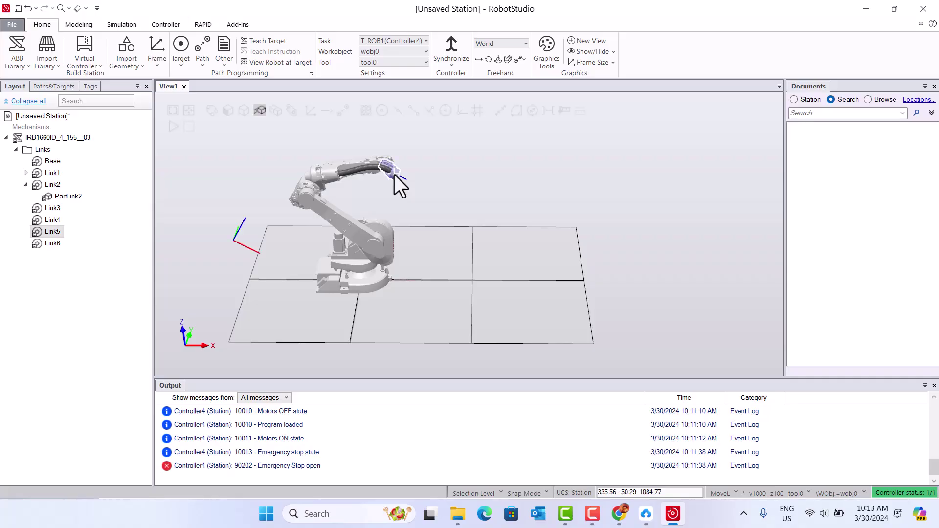
left_click(398, 179)
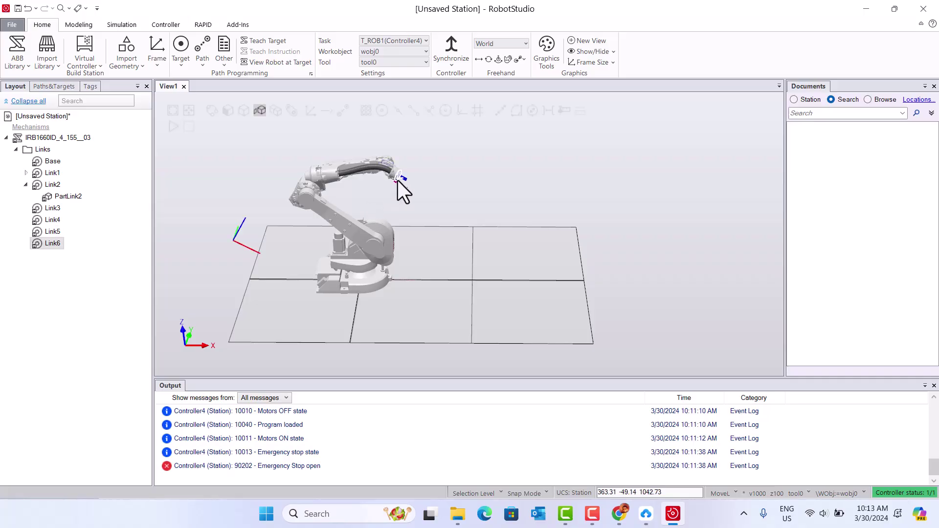
left_click(479, 60)
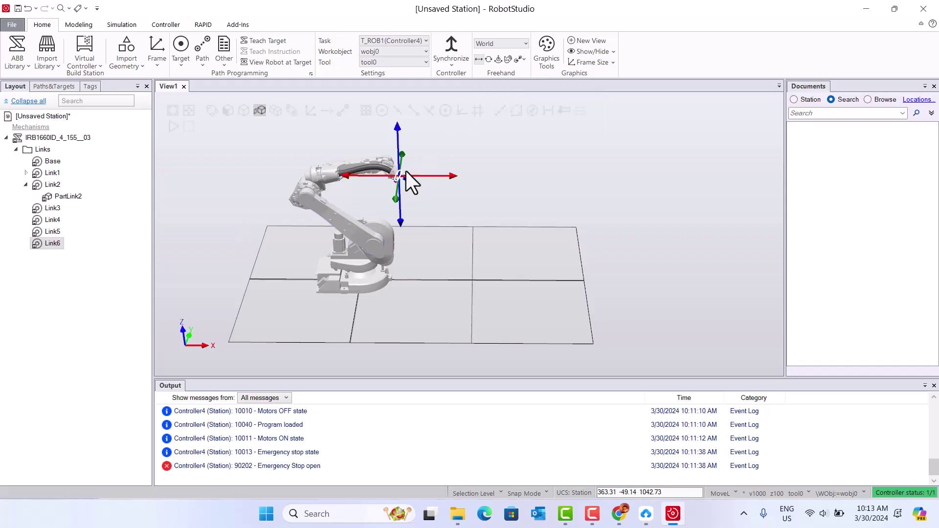
mouse_move(407, 182)
left_mouse_down("ctrl+shift")
mouse_move(456, 210)
mouse_move(476, 112)
mouse_move(376, 185)
mouse_move(382, 194)
mouse_move(408, 174)
mouse_move(413, 211)
mouse_move(440, 234)
mouse_move(483, 201)
mouse_move(506, 259)
mouse_move(509, 199)
mouse_move(506, 305)
mouse_move(516, 254)
mouse_move(590, 280)
mouse_move(491, 319)
mouse_move(480, 313)
left_mouse_up("ctrl+shift")
left_click(453, 246)
left_click(492, 267)
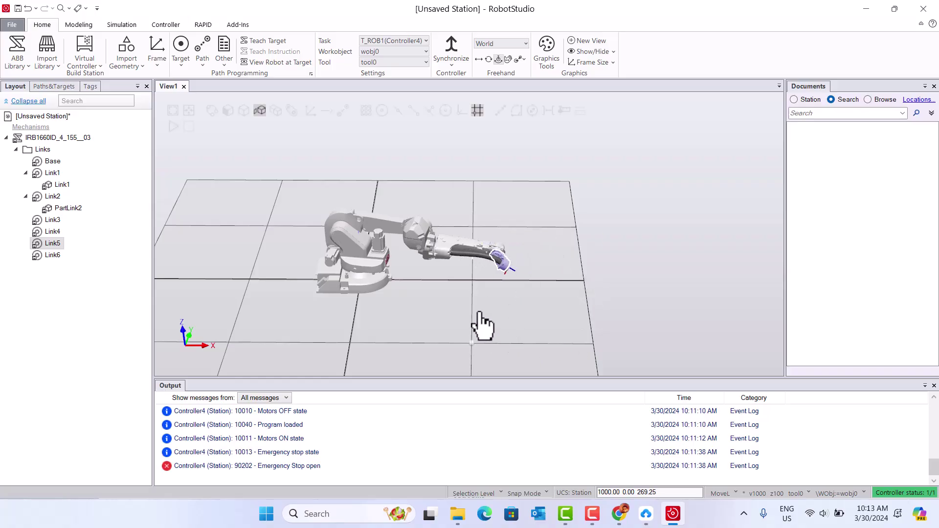
Try the freehand Drag tool on the arm, raise the TCP along the world Z axis with Move, and clear the selection
left_click(508, 63)
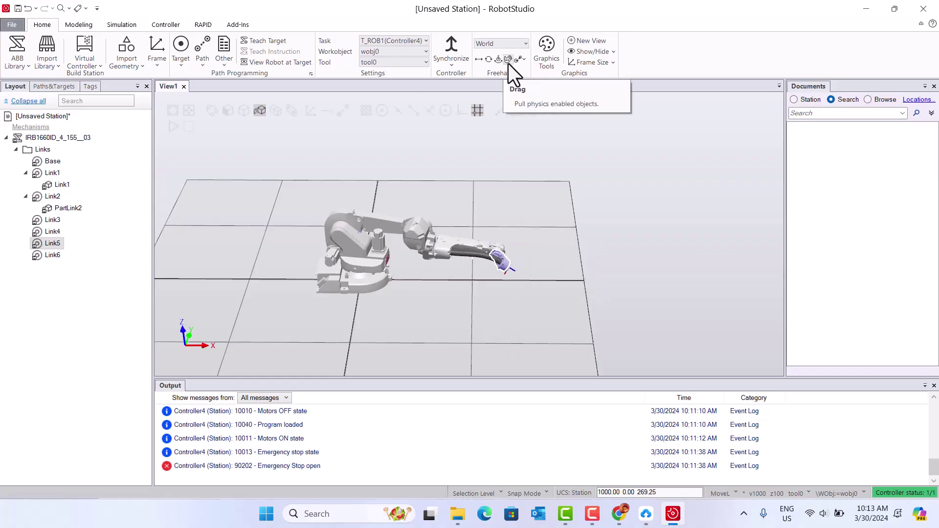
left_click(415, 240)
left_click(504, 264)
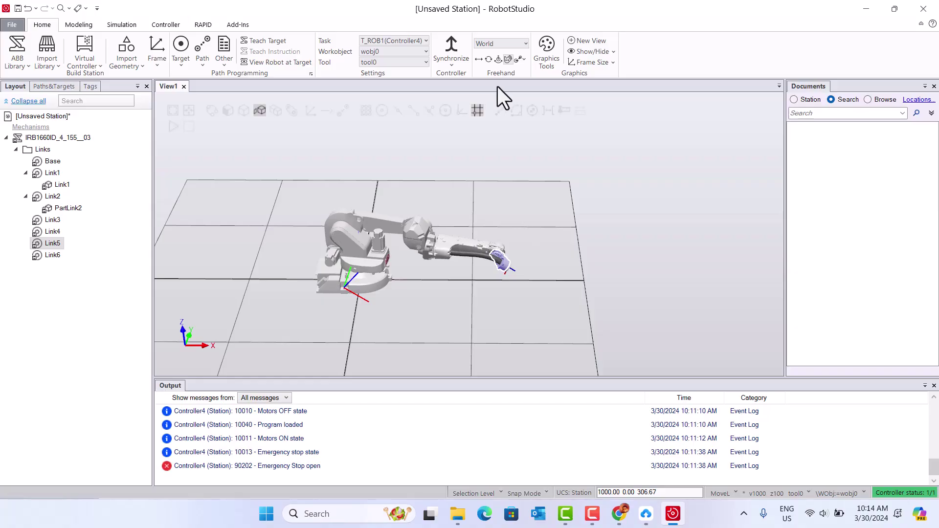
left_click(479, 59)
left_click_drag(511, 230, 486, 143)
left_click(423, 318)
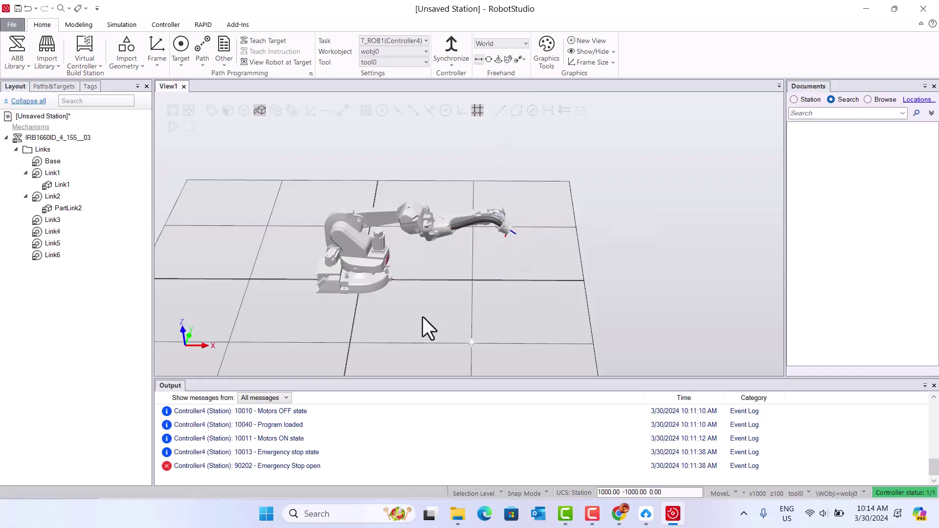
Reopen the IRC5 virtual FlexPendant to check its Production Window and close it
left_click(166, 25)
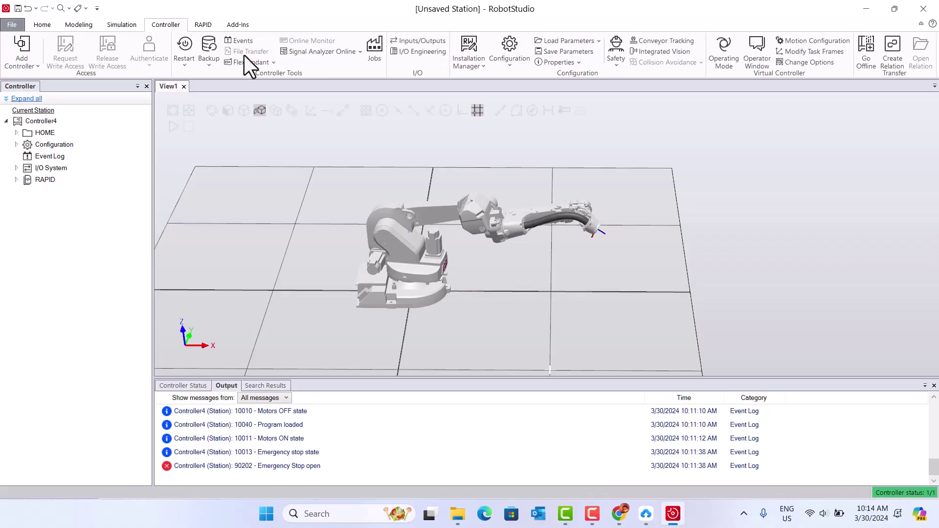
left_click(269, 64)
left_click(276, 113)
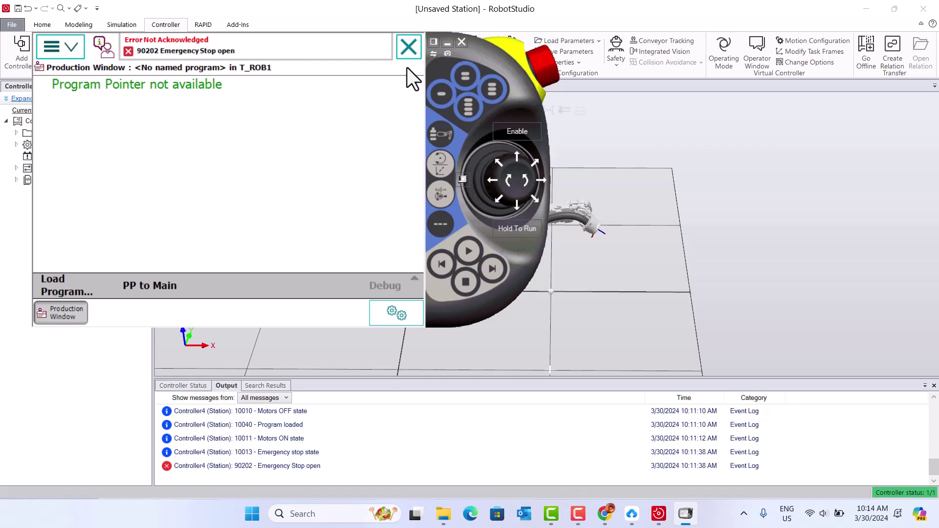
left_click(461, 42)
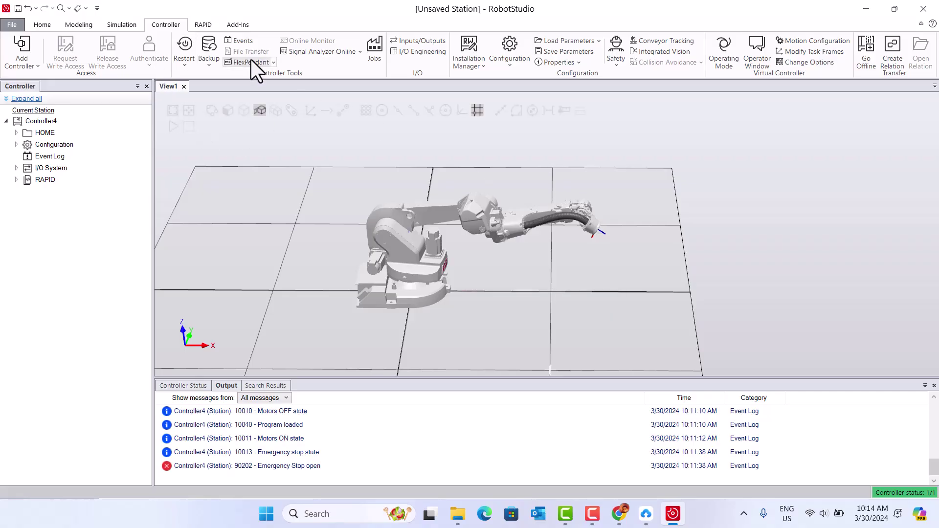
Start the IRC5 FlexPendant, view the main routine of Module1 in its Program Editor and close the pendant
left_click(271, 64)
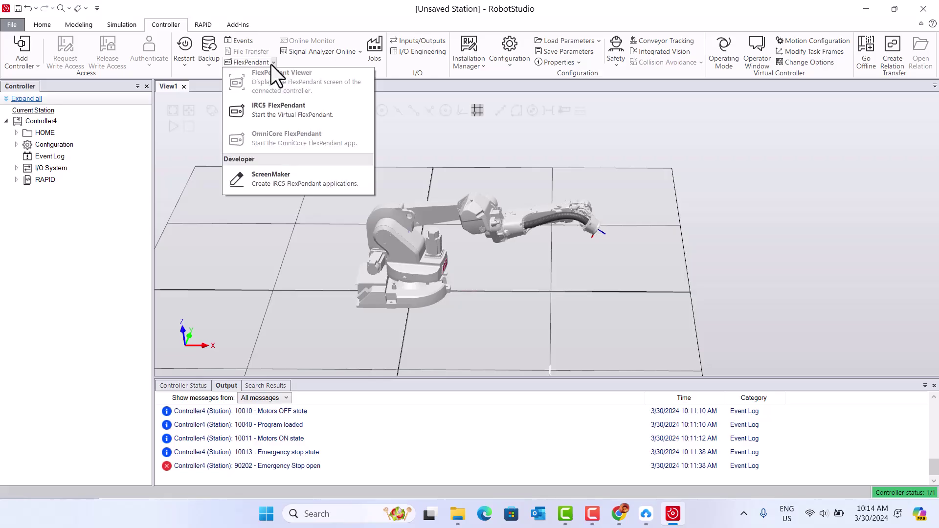
left_click(279, 110)
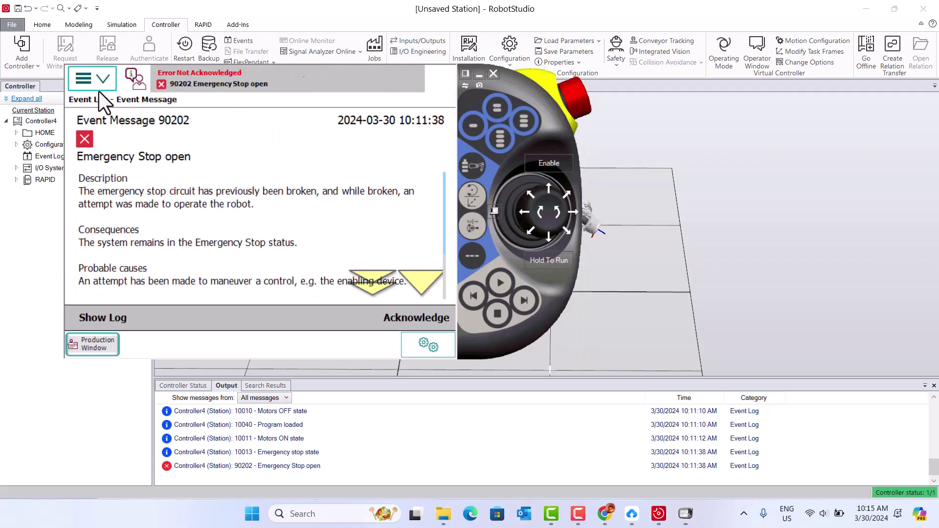
left_click(98, 88)
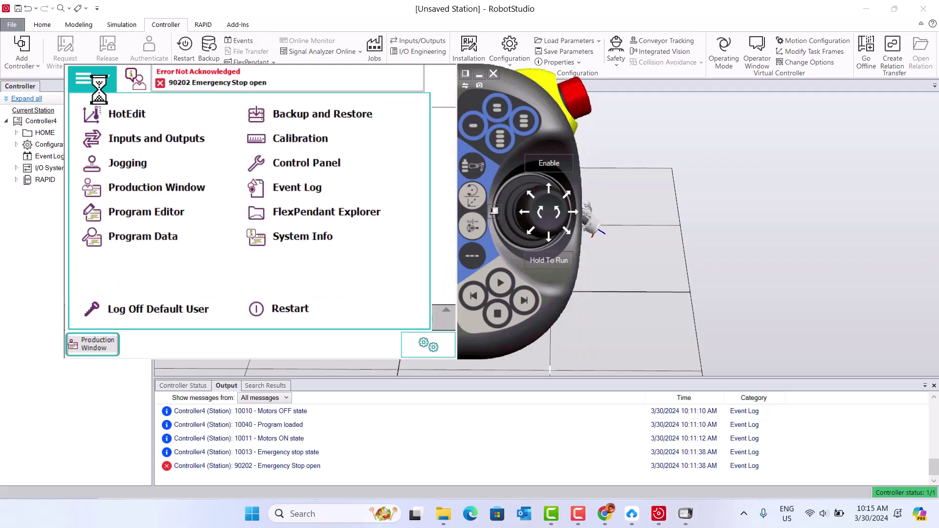
left_click(164, 216)
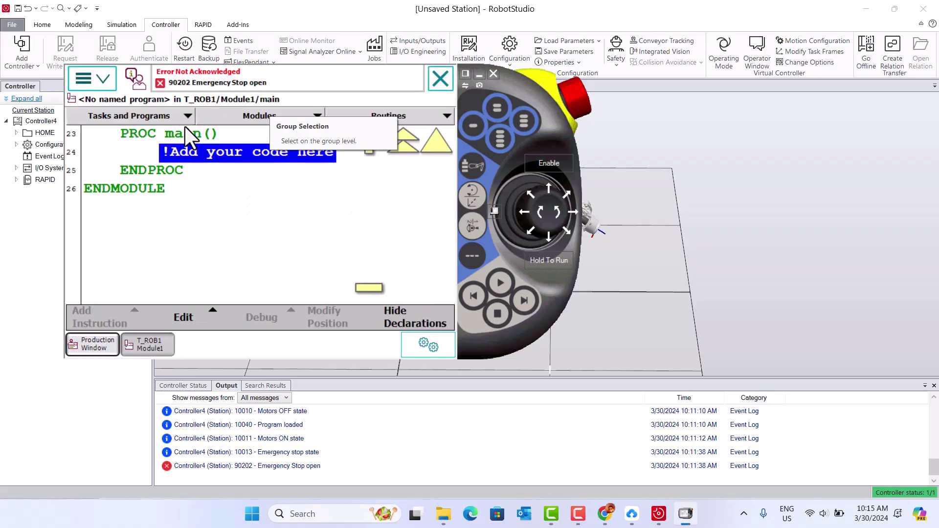
left_click(245, 164)
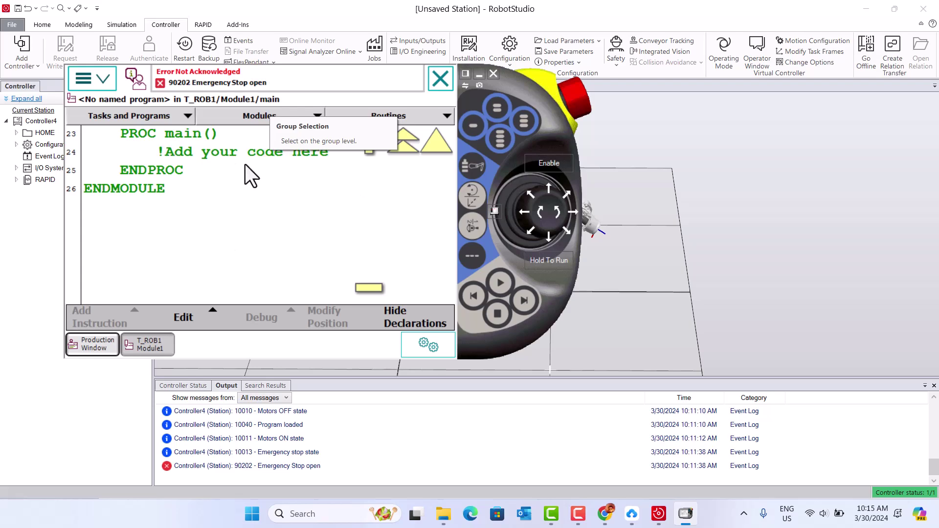
left_click(494, 74)
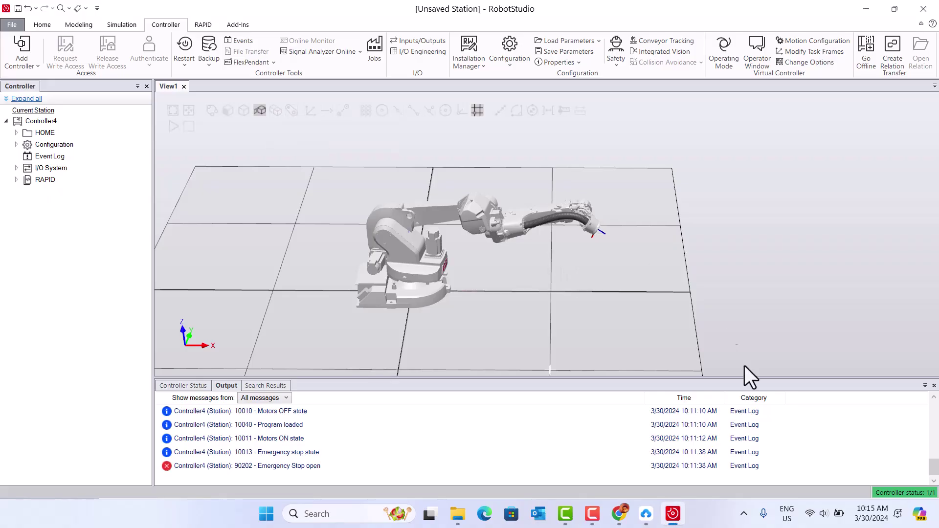
left_click(937, 467)
left_click(593, 514)
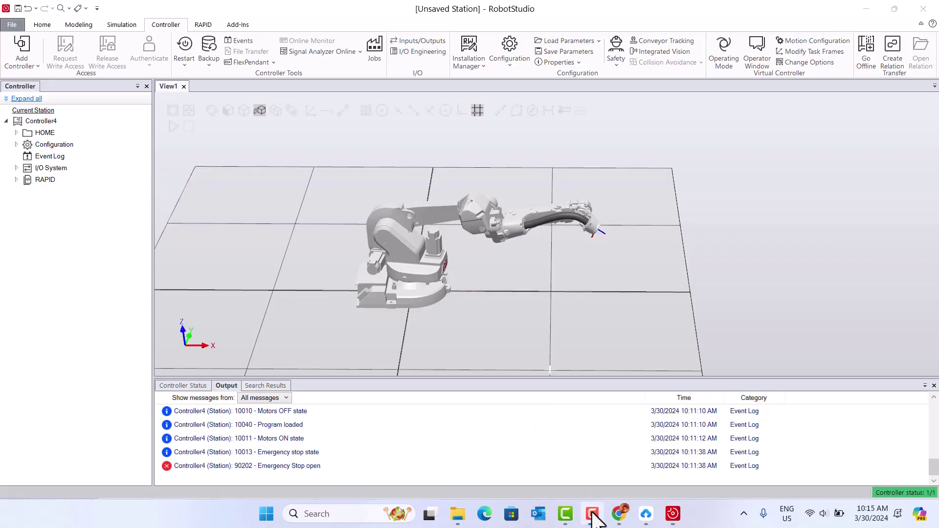